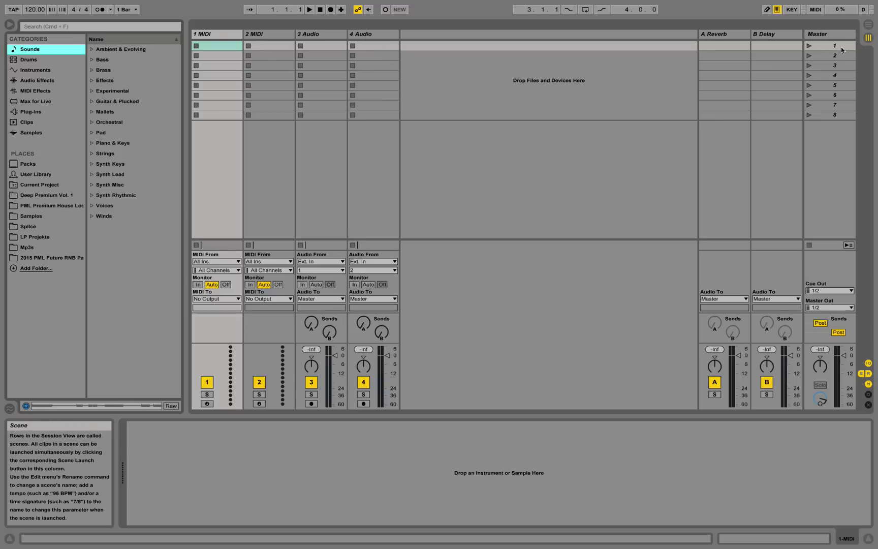
Toggle twice between Arrangement and Session View, ending back on the Session clip grid
left_click(870, 28)
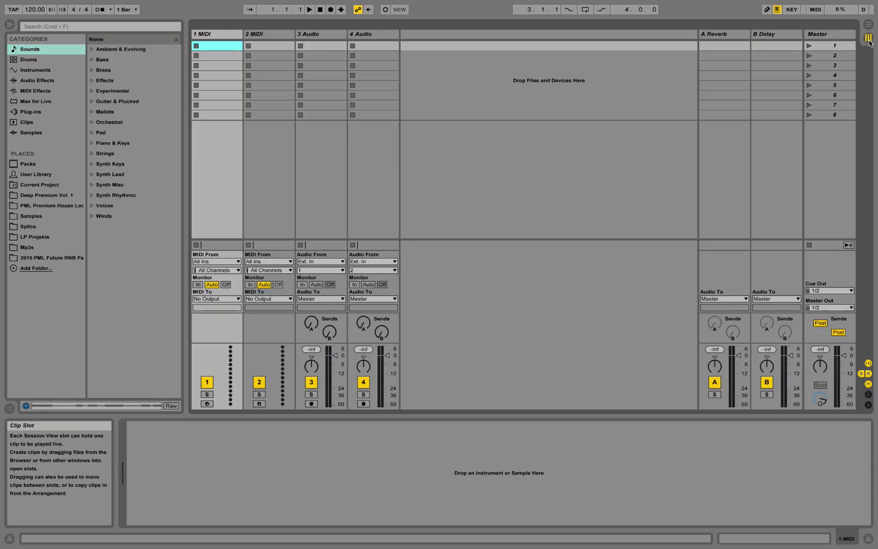
left_click(869, 37)
left_click(869, 28)
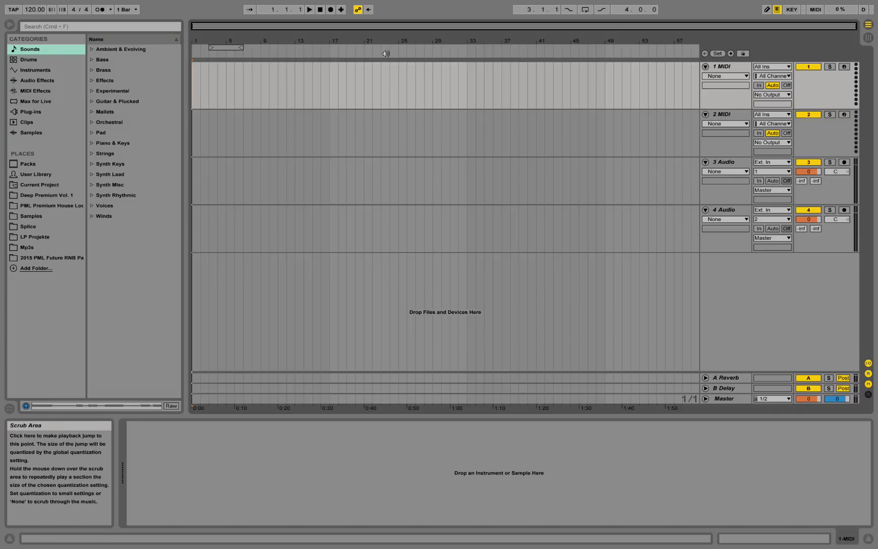
left_click(869, 37)
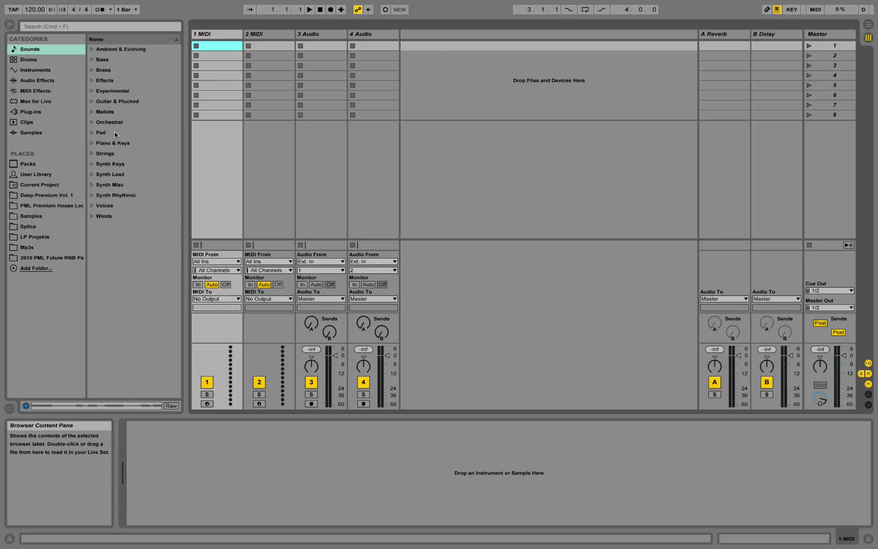
Open Live > Preferences and show the Look/Feel page, with US-English and 120 % zoom
left_click(31, 4)
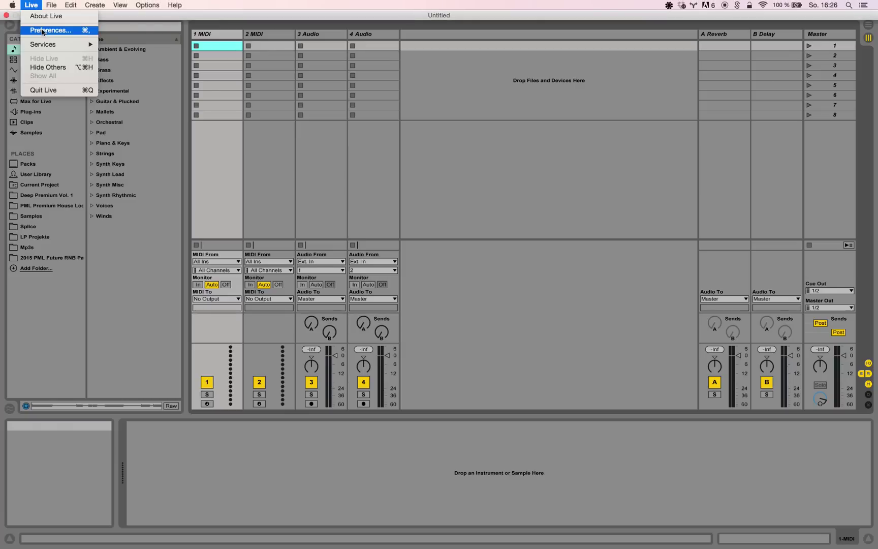
left_click(41, 29)
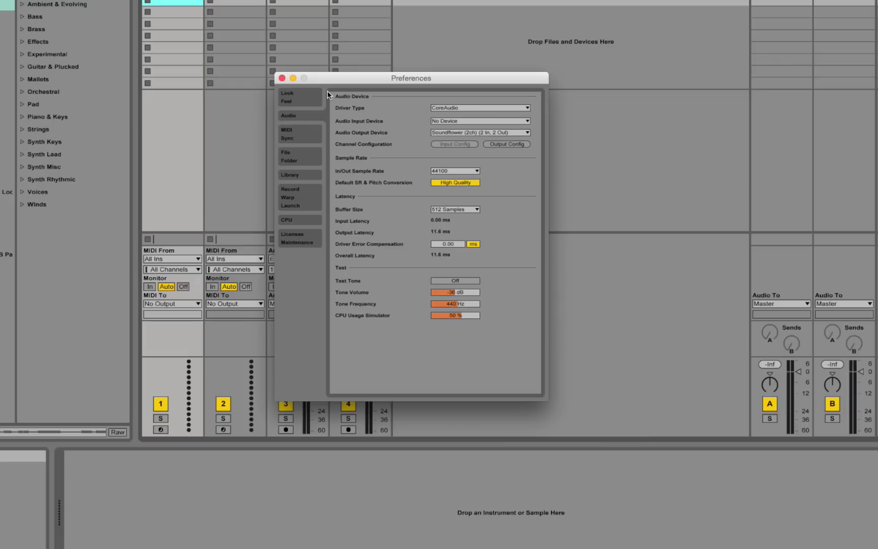
left_click(299, 96)
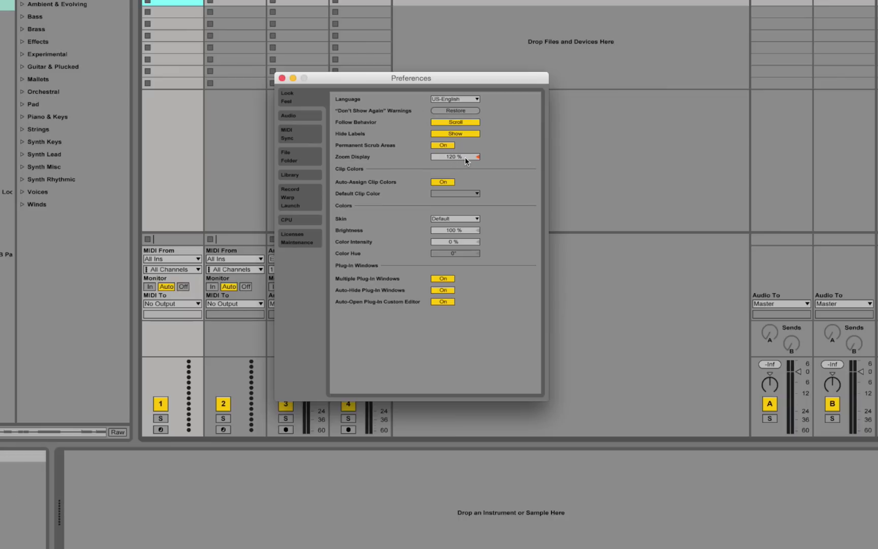
On the Audio page, keep CoreAudio as driver type and open the Audio Output Device list
left_click(299, 117)
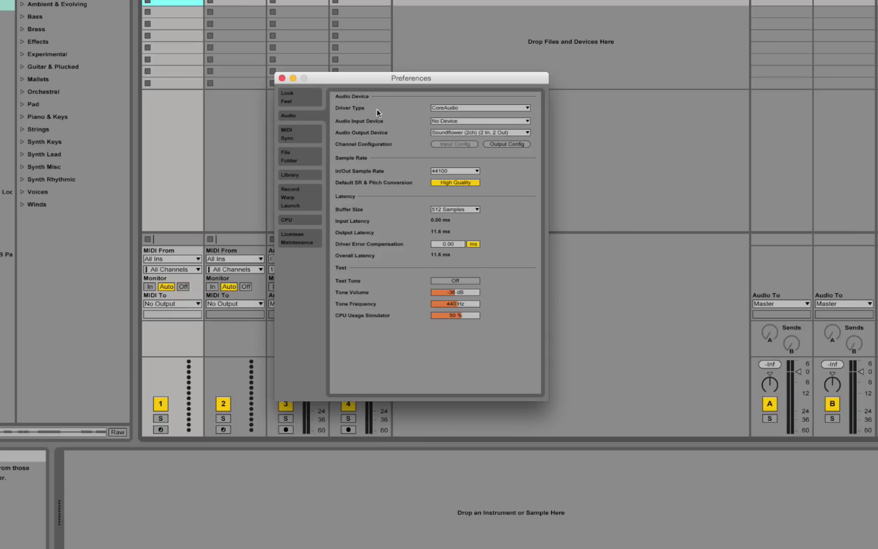
left_click(459, 106)
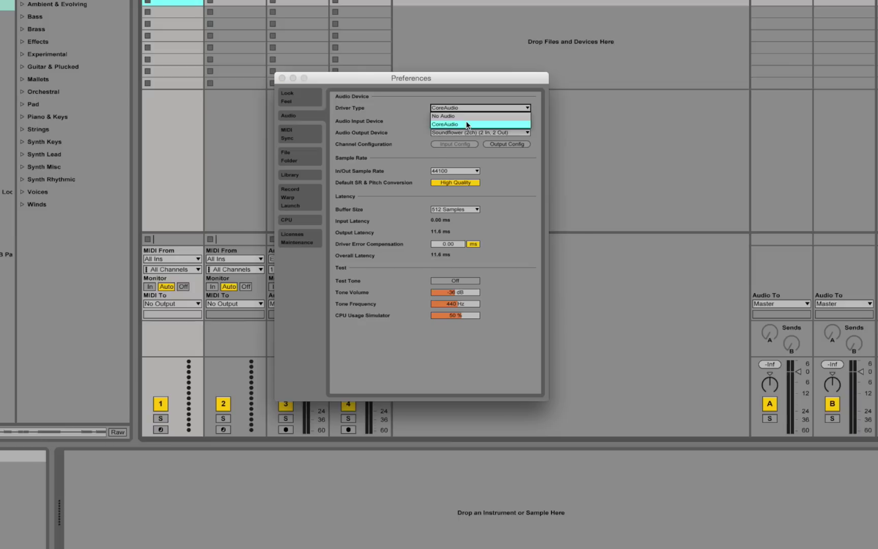
left_click(467, 123)
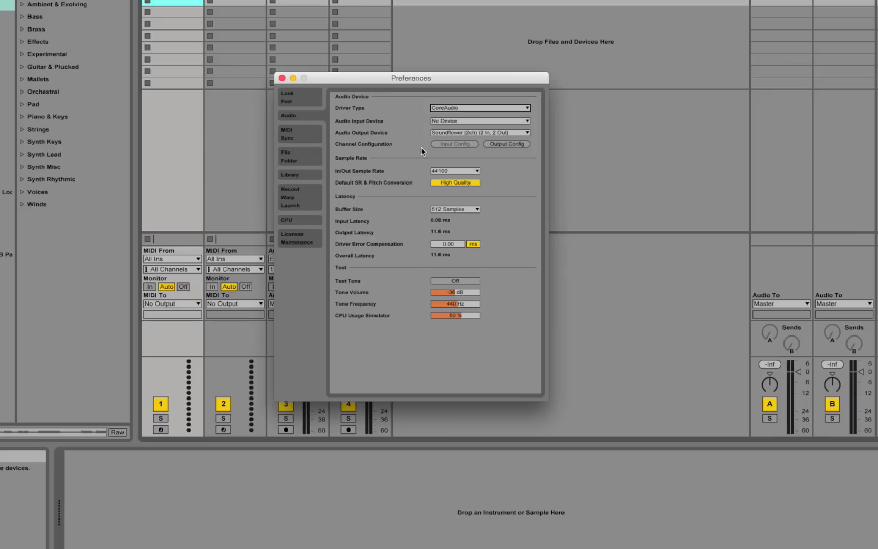
left_click(467, 132)
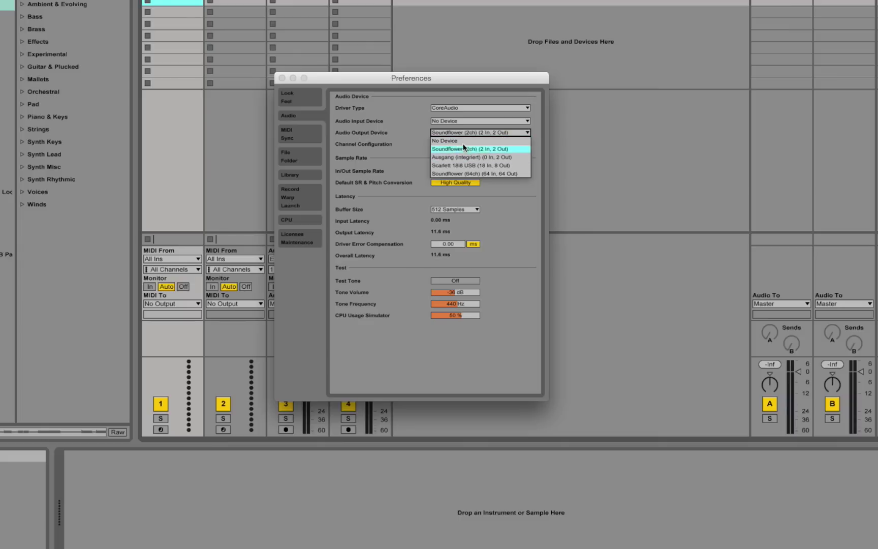
Keep Soundflower (2ch) as output and a 512-sample buffer, giving 11.6 ms overall latency
left_click(439, 149)
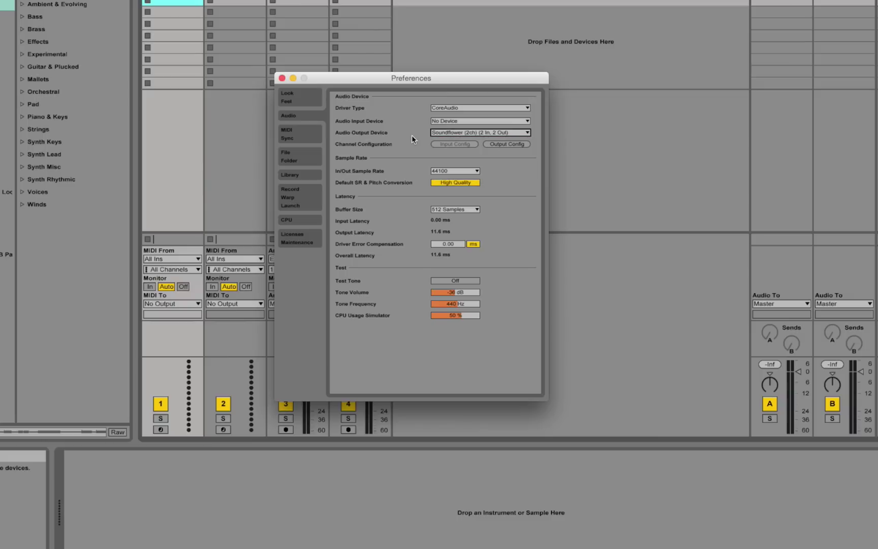
left_click(458, 210)
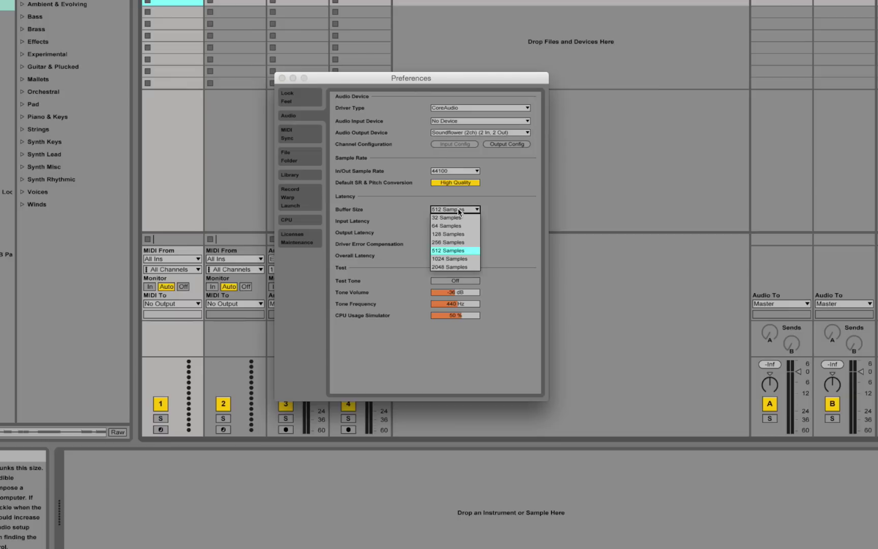
left_click(464, 250)
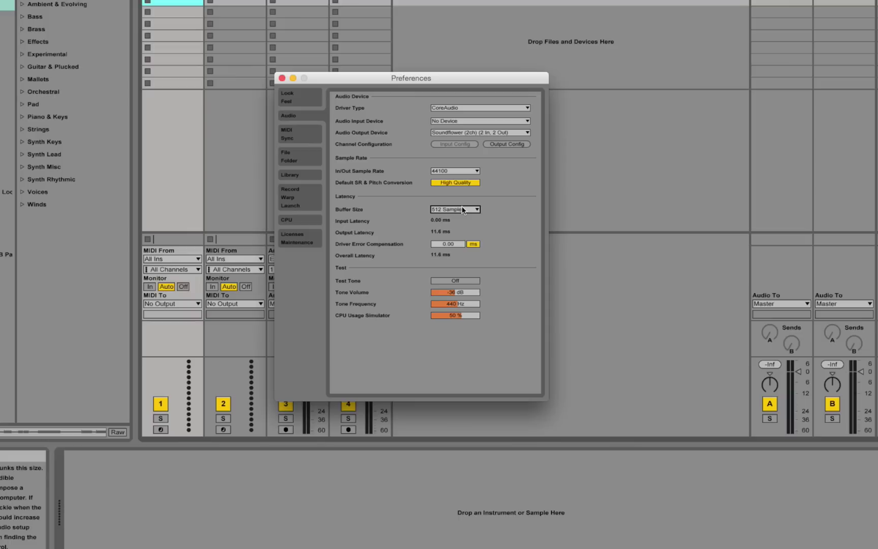
Briefly trial the Test Tone, leave it off, and set the CPU Usage Simulator to 52 %
left_click(460, 280)
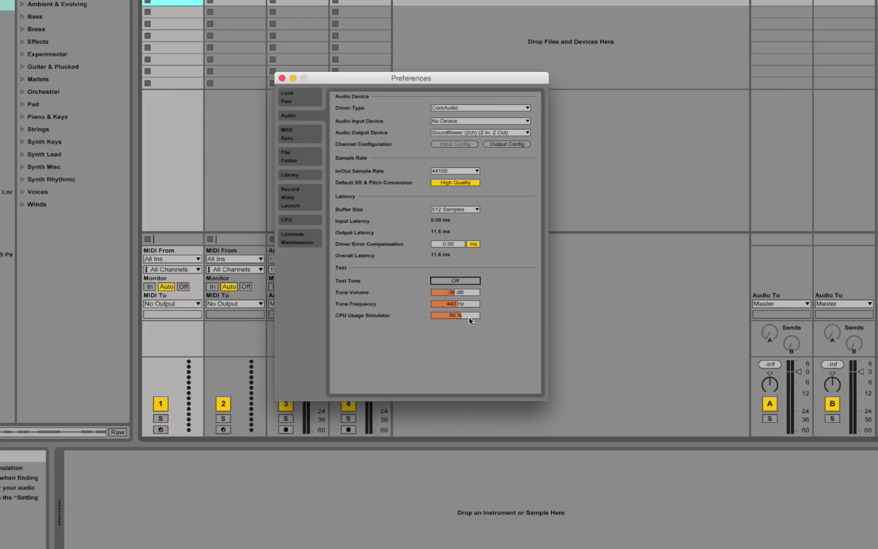
left_click_drag(465, 315, 466, 299)
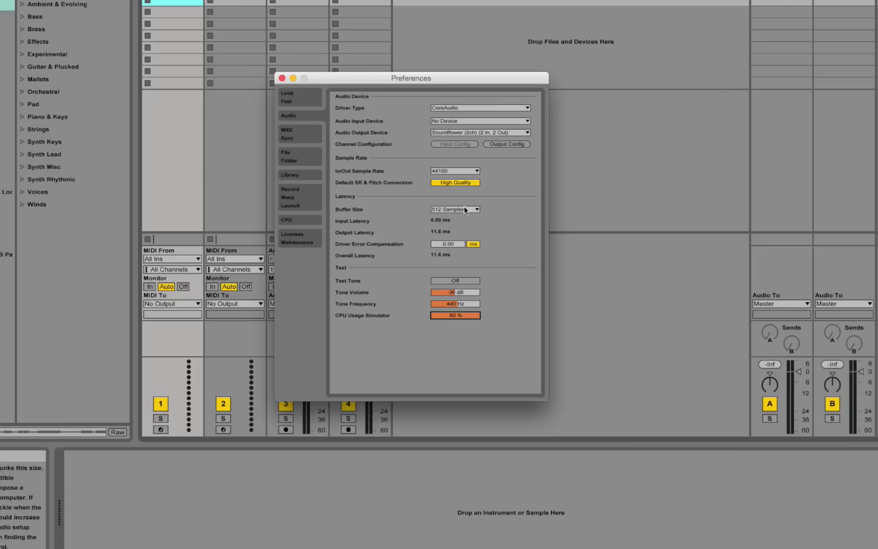
left_click(469, 284)
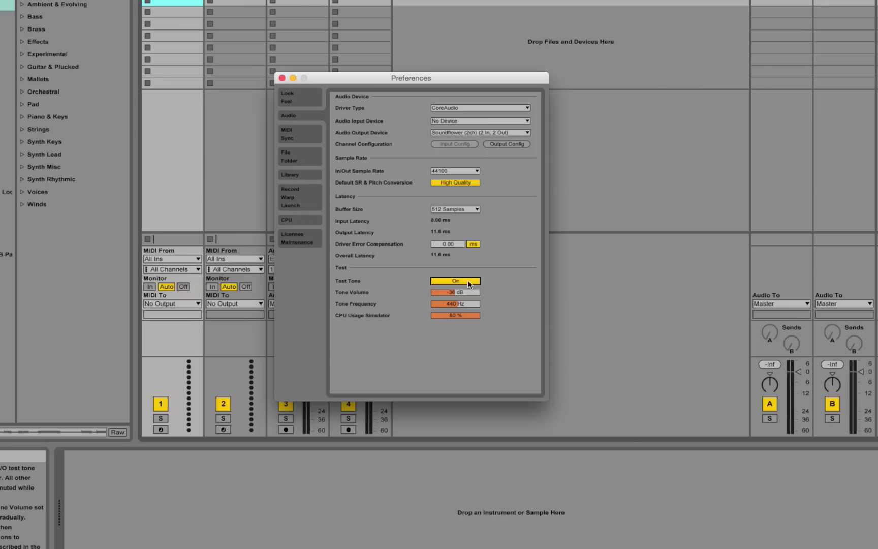
left_click(469, 284)
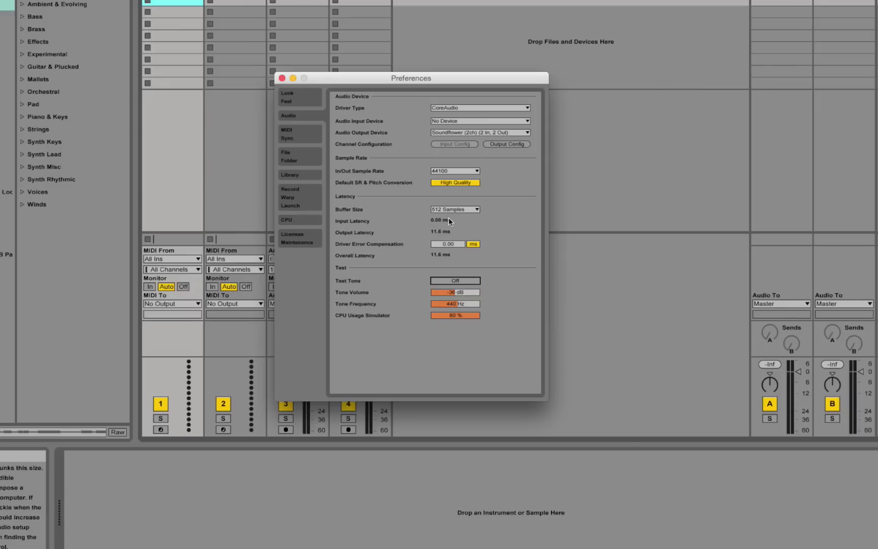
left_click_drag(466, 316, 466, 348)
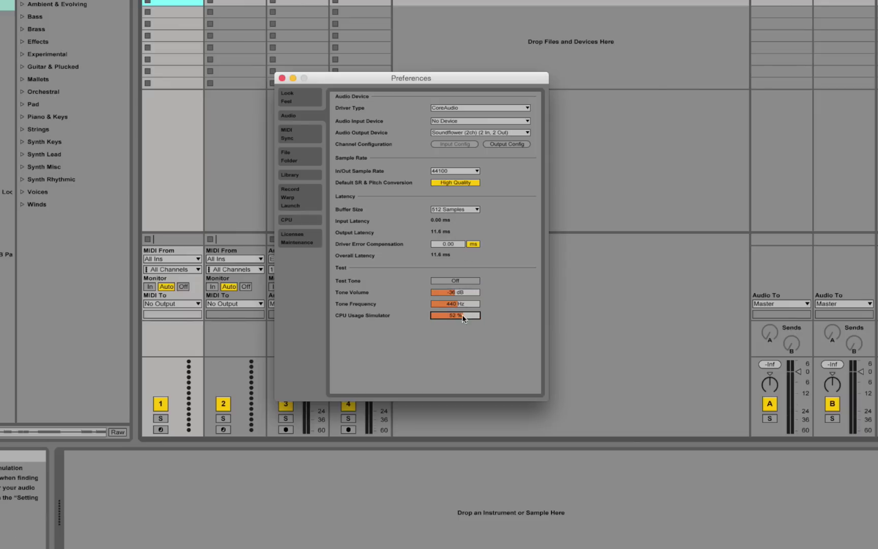
Page through MIDI/Sync, File/Folder, Library and Record/Warp/Launch to the CPU page showing Multicore On
left_click(296, 133)
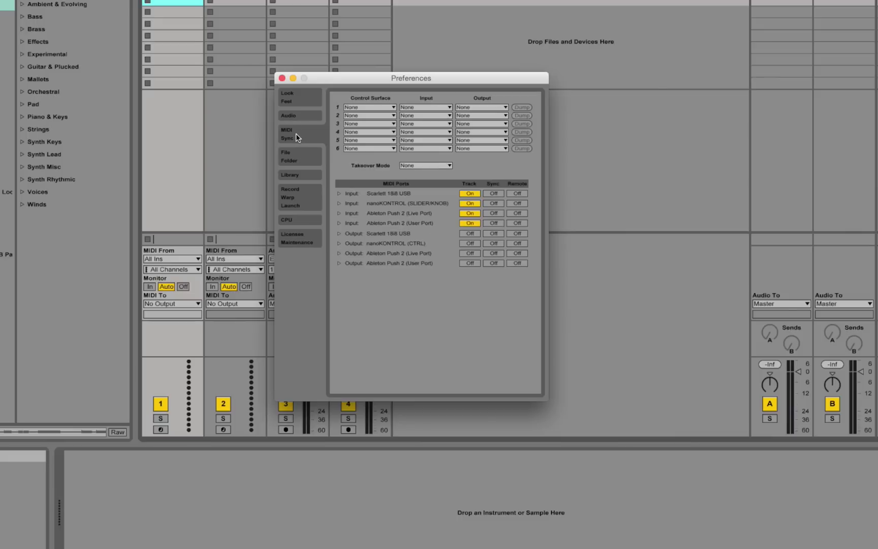
left_click(299, 156)
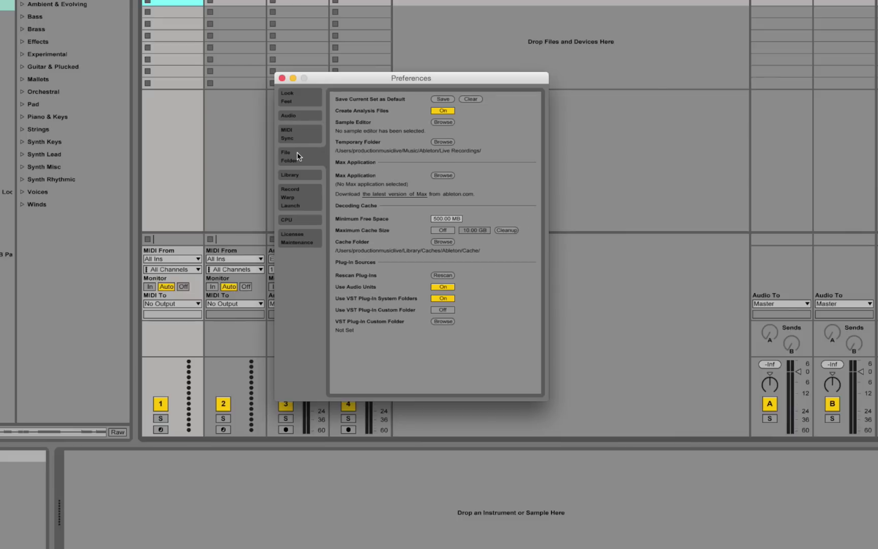
left_click(300, 174)
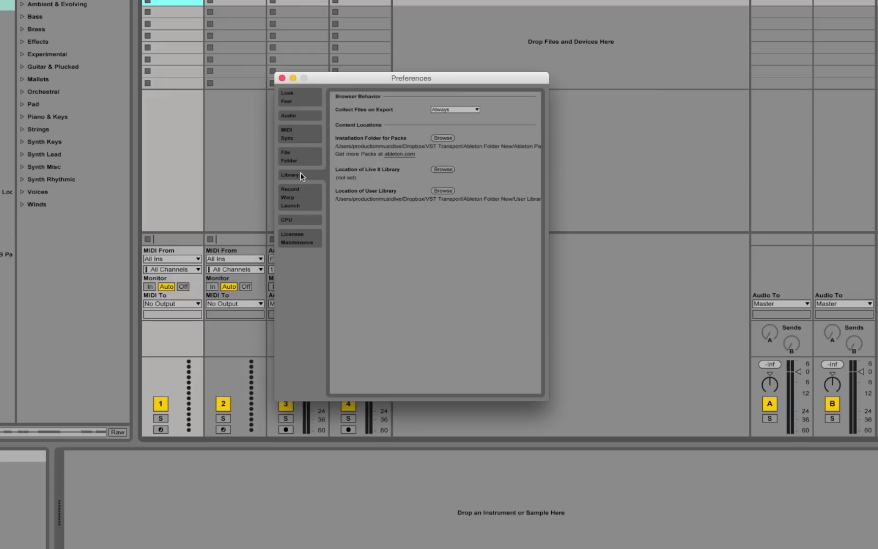
left_click(308, 197)
left_click(309, 219)
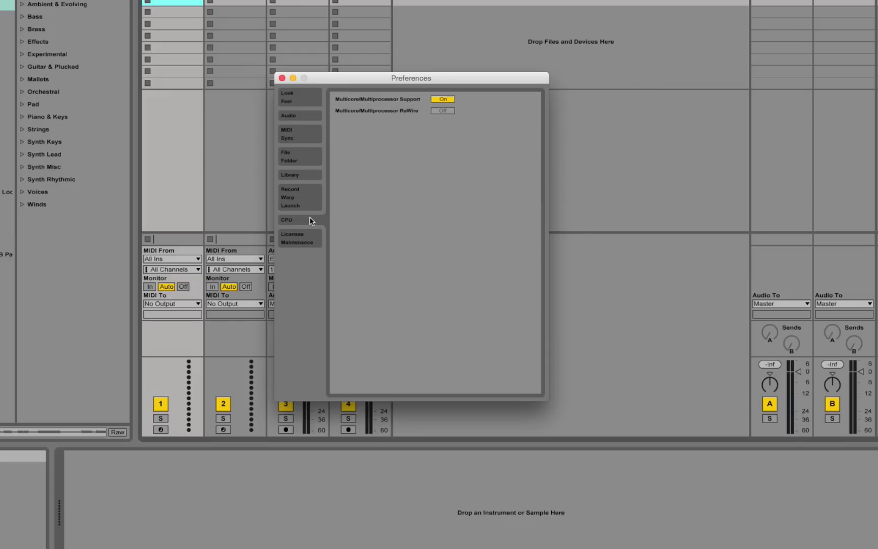
Close the Preferences window to return to the four-track Session View
left_click(282, 78)
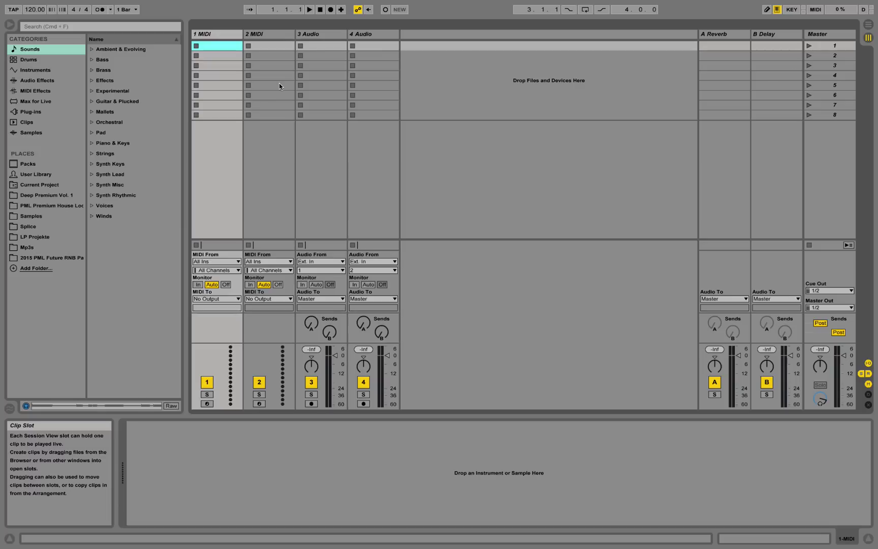
Drag Basic - DrumBeatTest.aif from the Future RNB folder into 3 Audio's first clip slot
left_click(69, 259)
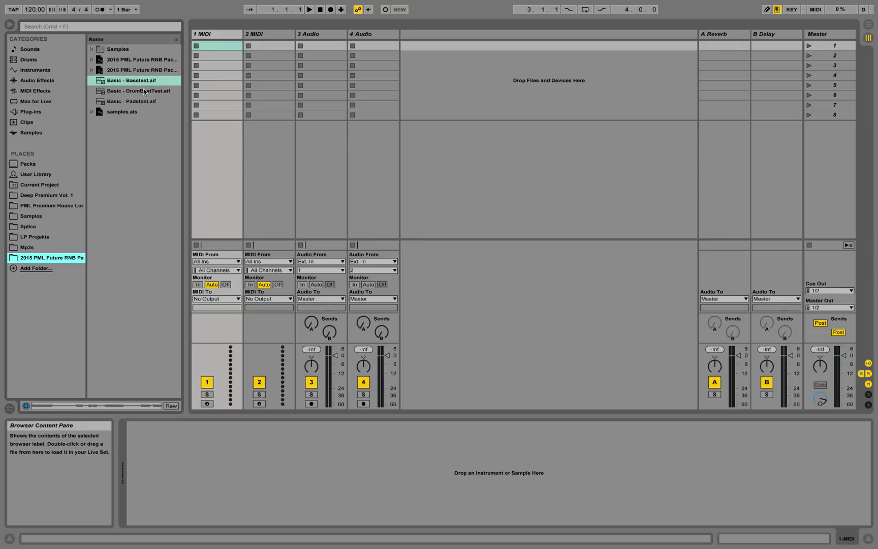
left_click_drag(135, 91, 325, 47)
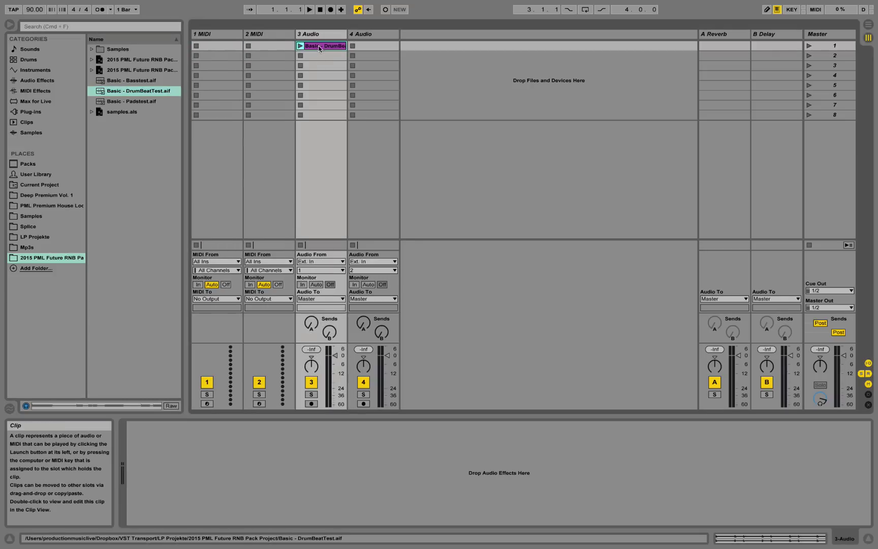
Open the DrumBeatTest clip in Clip View and drag the divider down to enlarge the grid
double_click(319, 46)
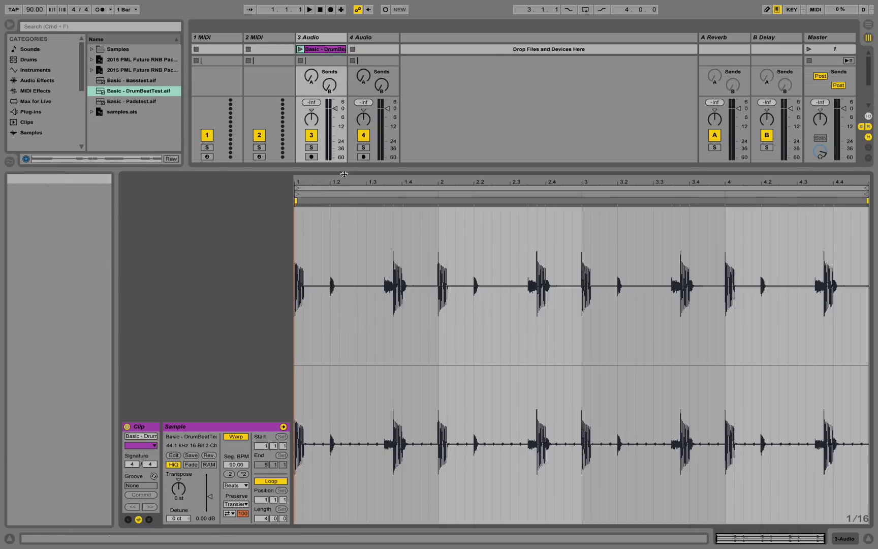
left_click_drag(344, 174, 373, 406)
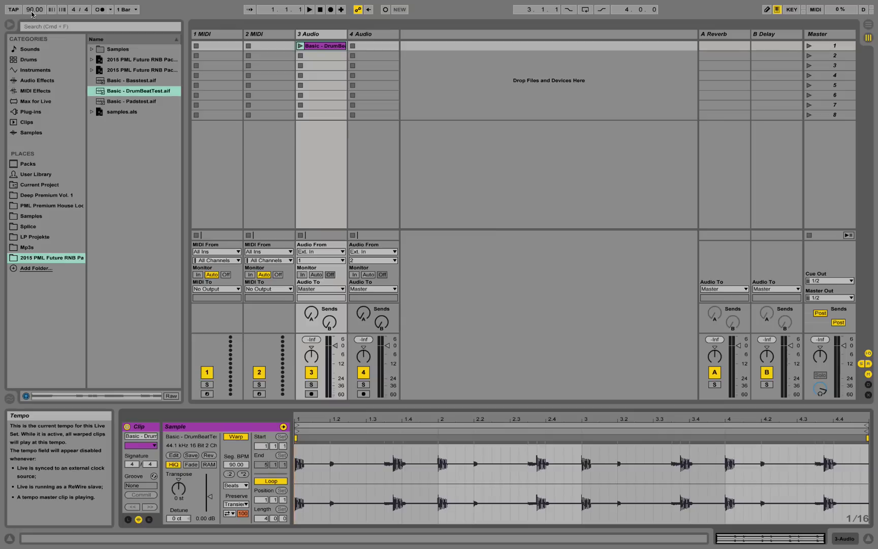
Play the drum loop while raising the tempo past 90 to 100, 115 BPM and higher
left_click_drag(32, 14, 34, 12)
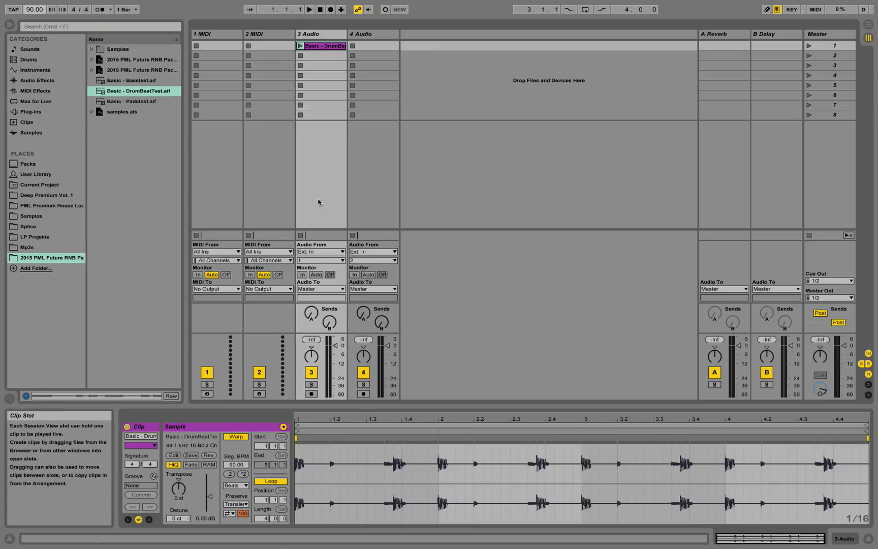
left_click(300, 46)
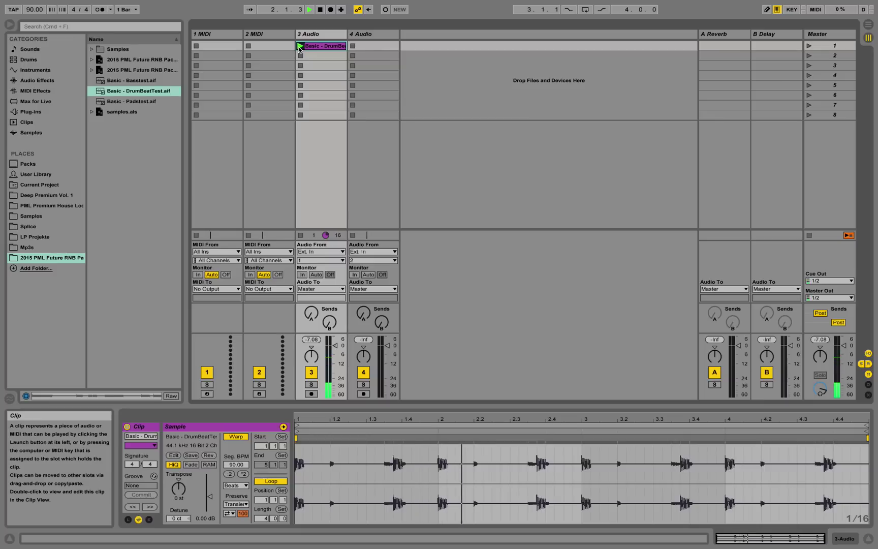
left_click(320, 10)
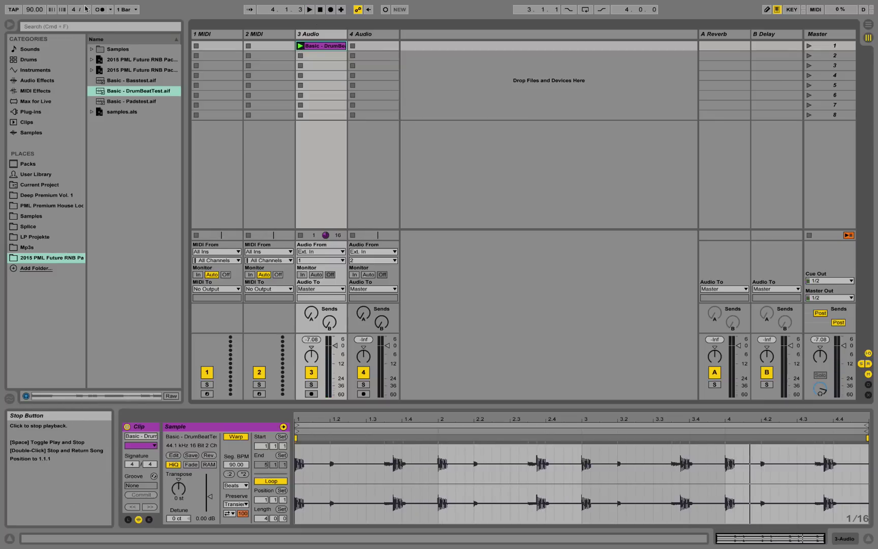
left_click_drag(34, 9, 34, 6)
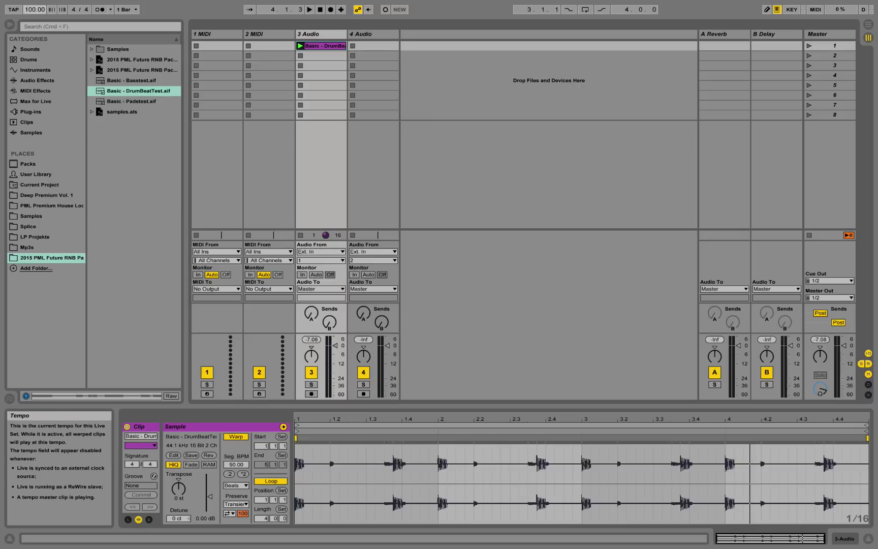
left_click(300, 46)
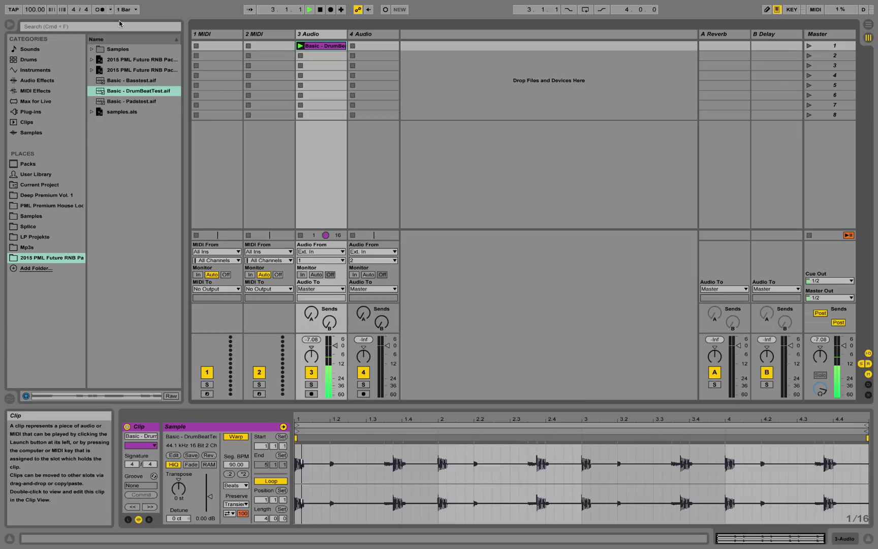
left_click_drag(34, 10, 34, 6)
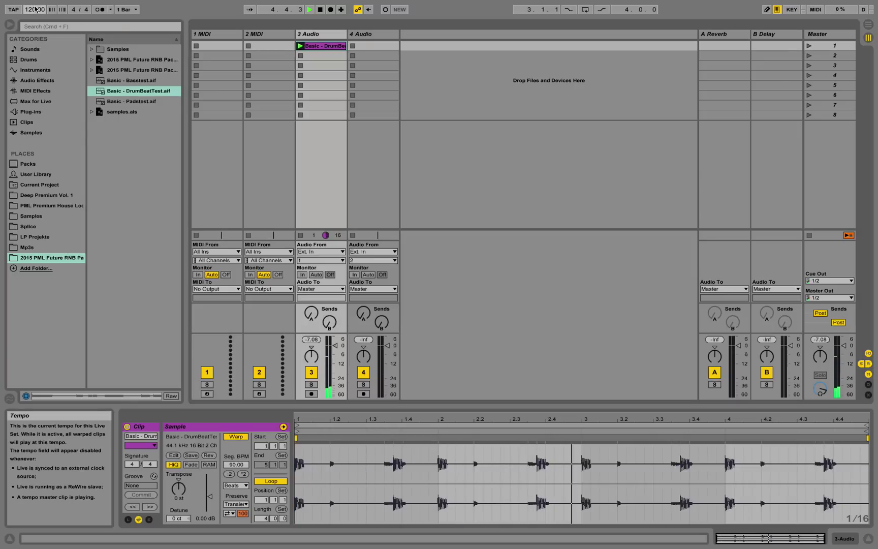
left_click_drag(39, 10, 39, 7)
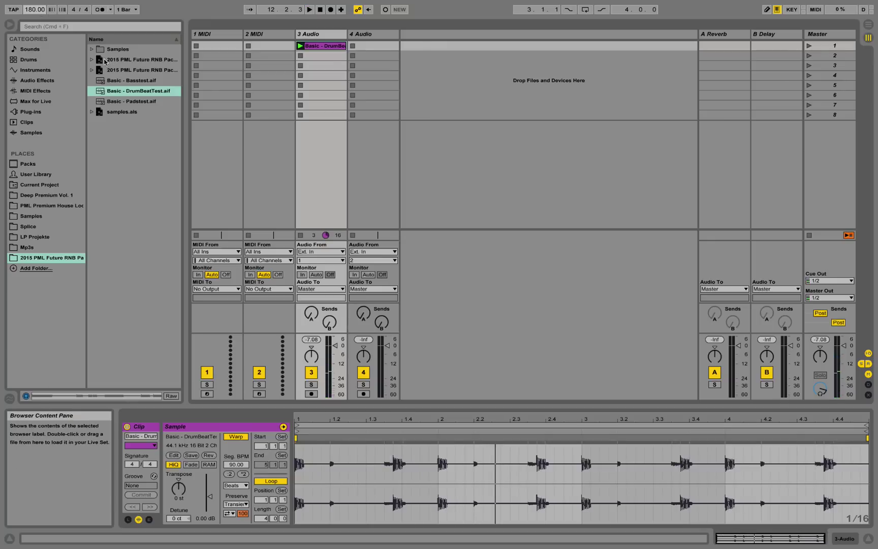
left_click(321, 10)
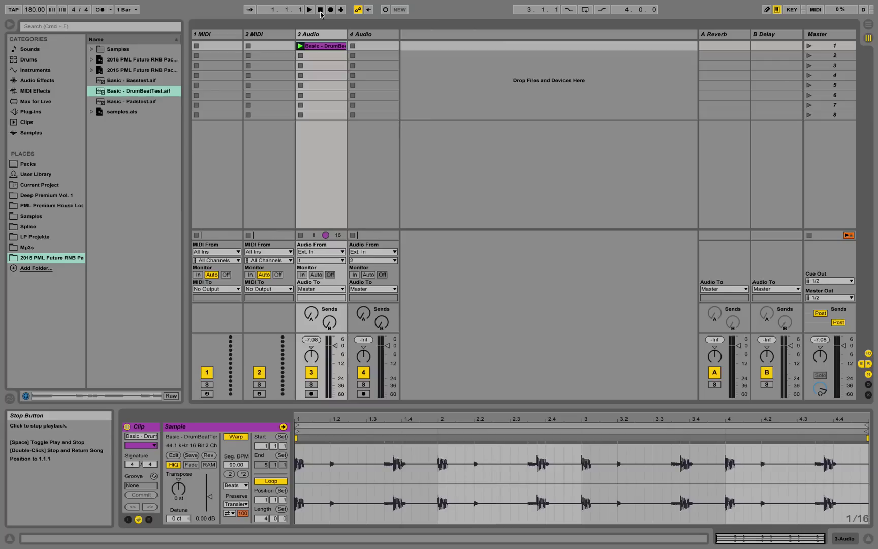
left_click(314, 10)
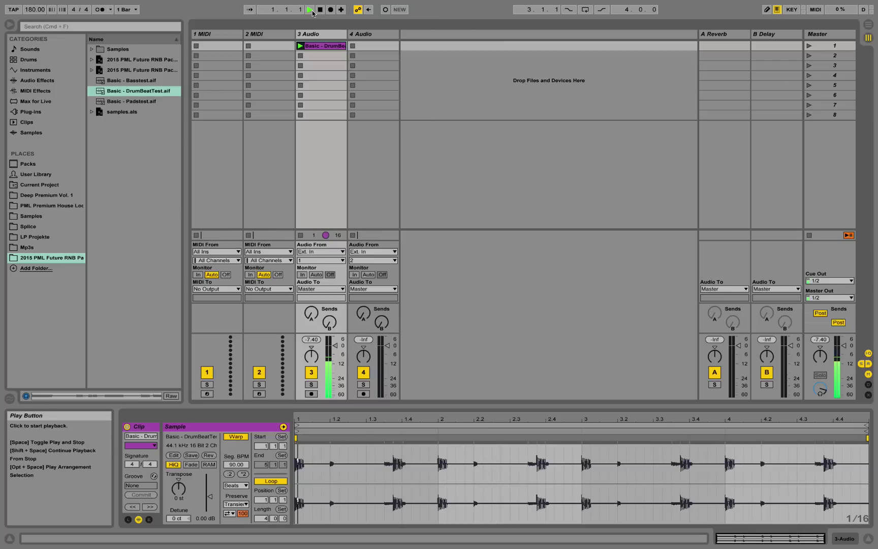
left_click(320, 10)
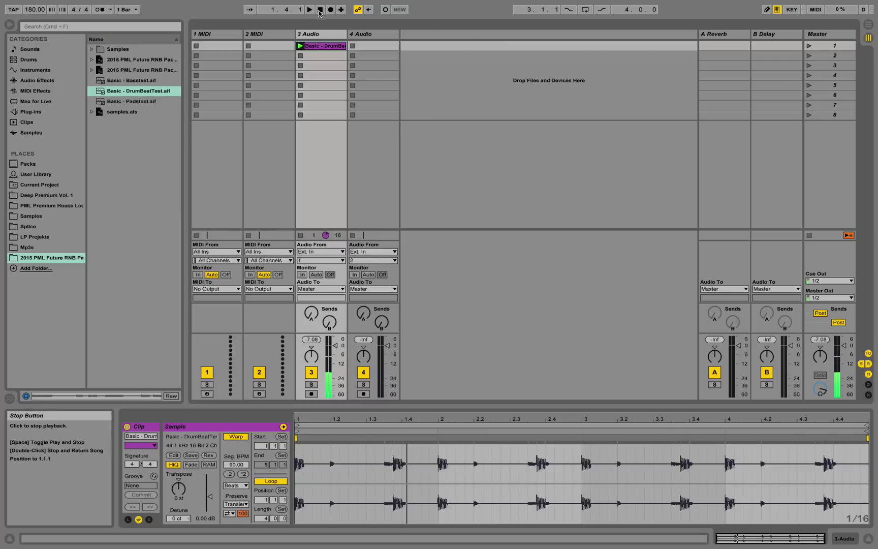
Enter 90 as the tempo and delete the empty 4 Audio track
left_click(31, 11)
type("90")
key("Return")
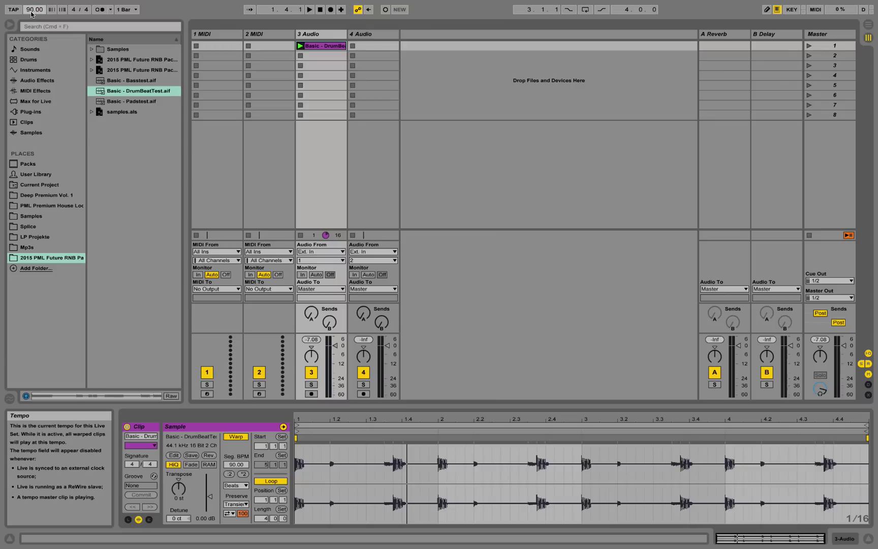
key("Delete")
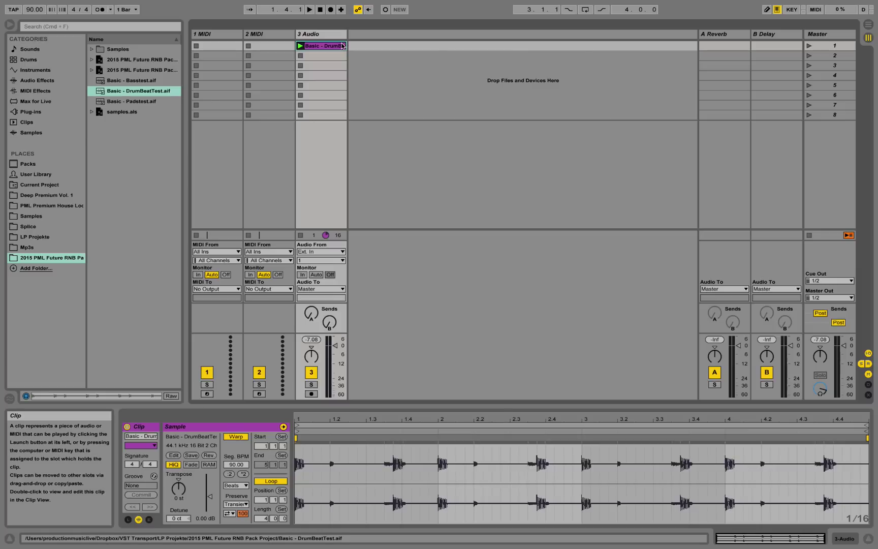
Select the 2 MIDI track and switch on its Arm Session Recording button
left_click(275, 34)
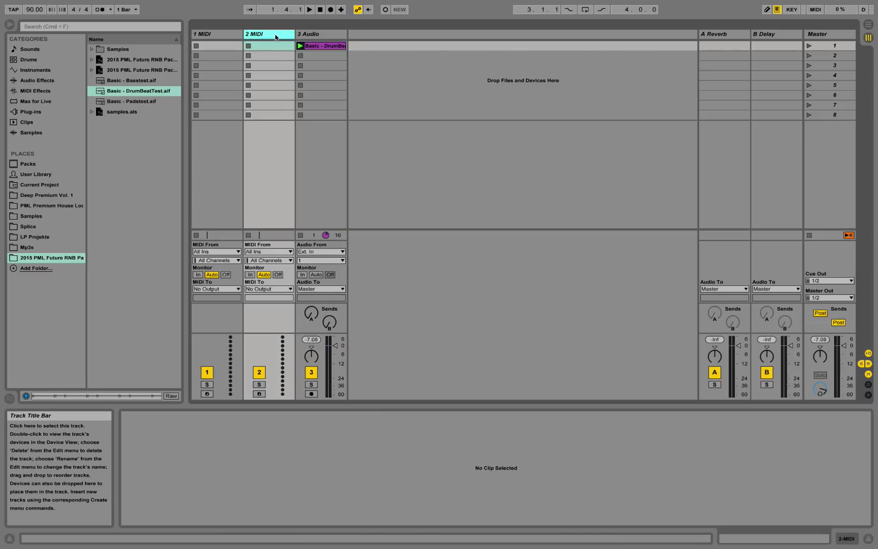
left_click(259, 394)
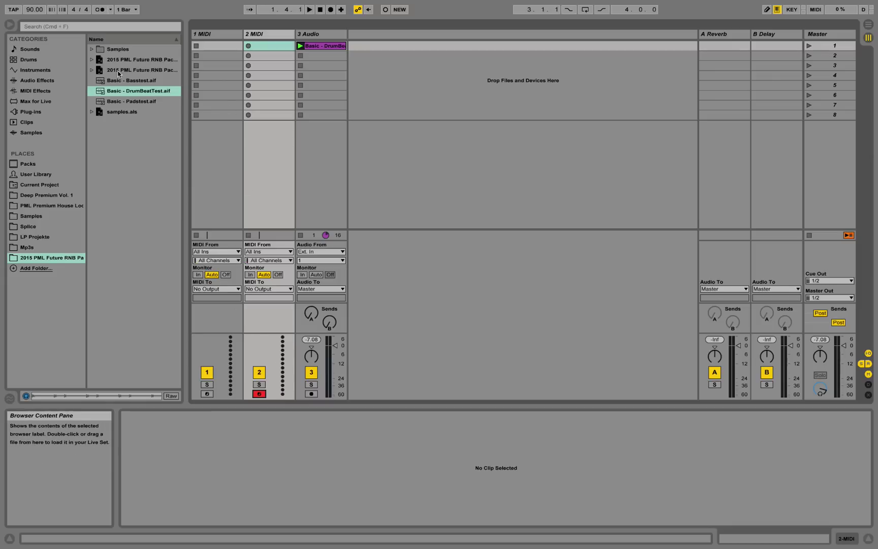
Drop the Analog synth from Instruments onto track 2, making it 2 Analog, and lower its fader
left_click(36, 71)
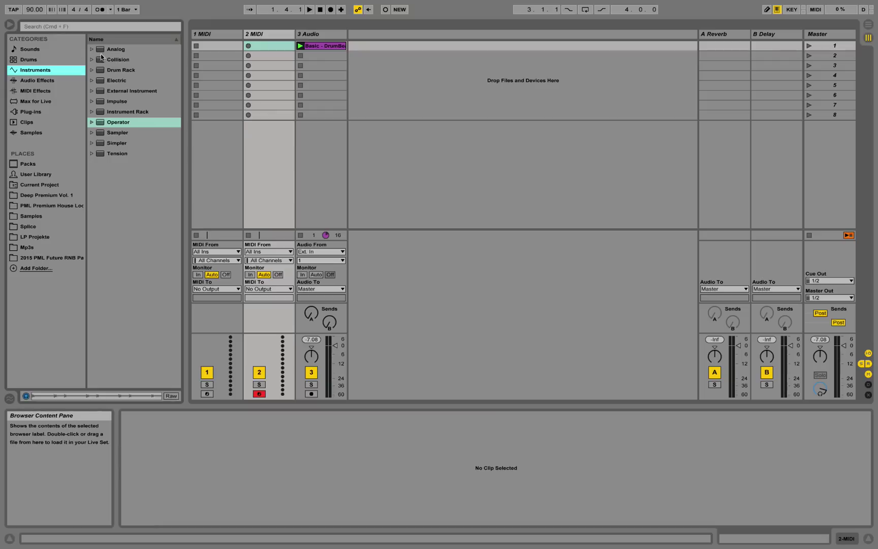
left_click(122, 52)
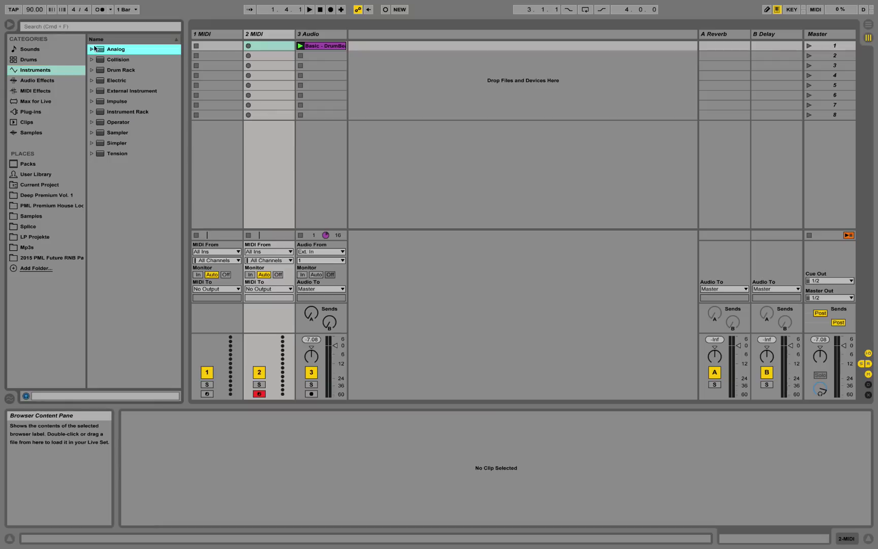
left_click_drag(119, 53, 173, 443)
left_click_drag(143, 488, 222, 507)
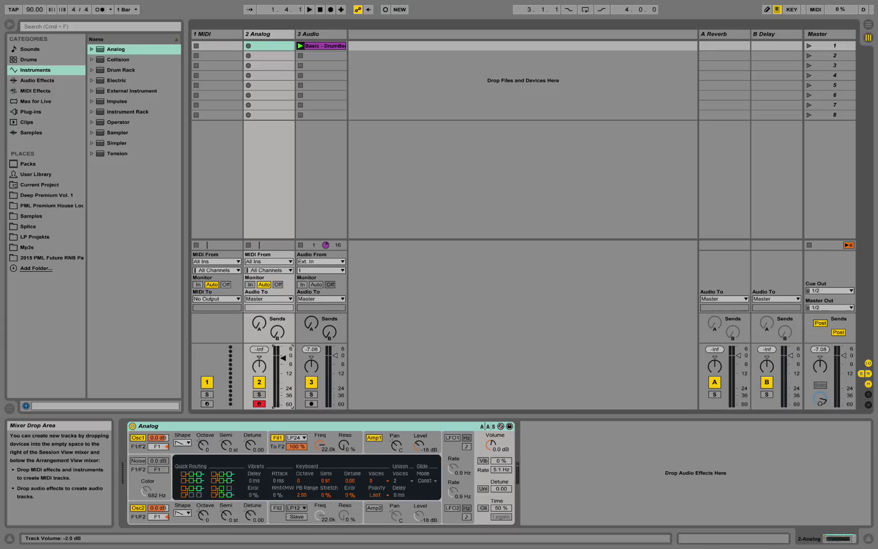
left_click_drag(286, 357, 286, 369)
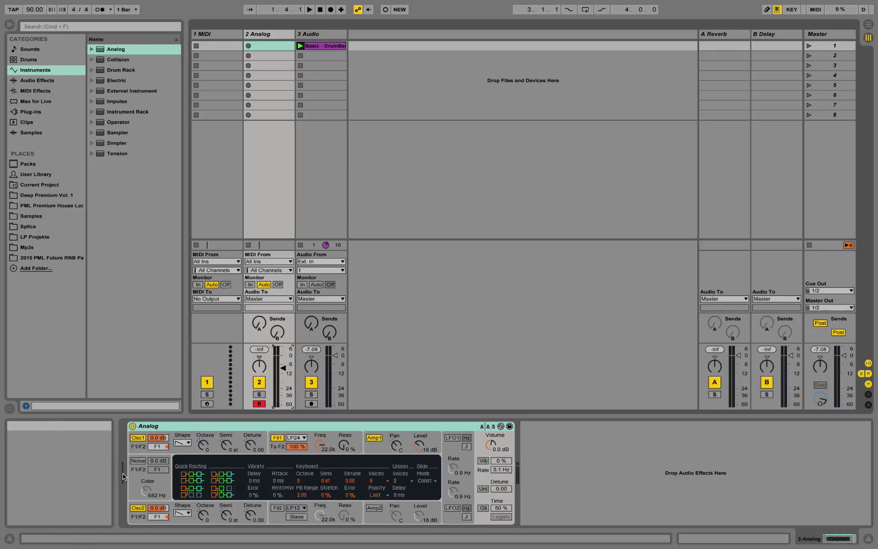